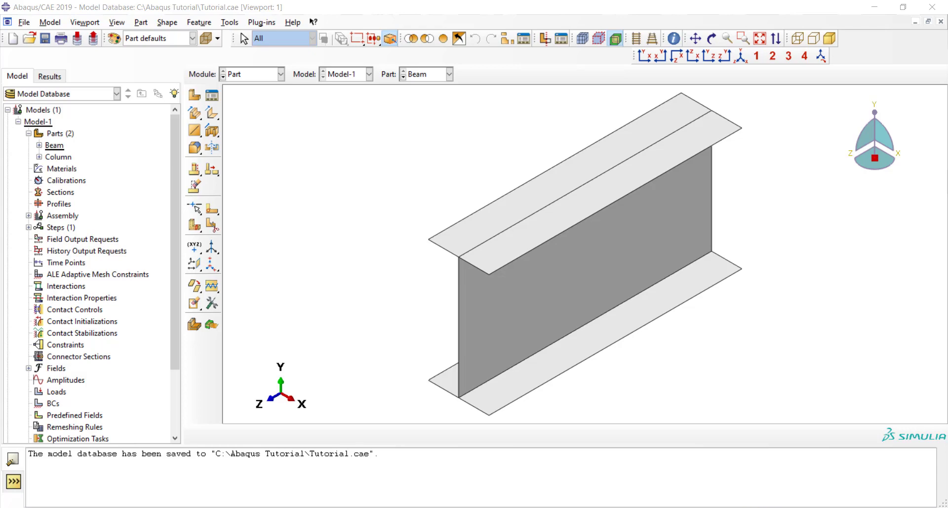
- Bring up slide 4 of ABAQUS Tutorial.pdf showing the end-plate connection dimensions
{"action": "left_click", "coordinate": [627, 507]}
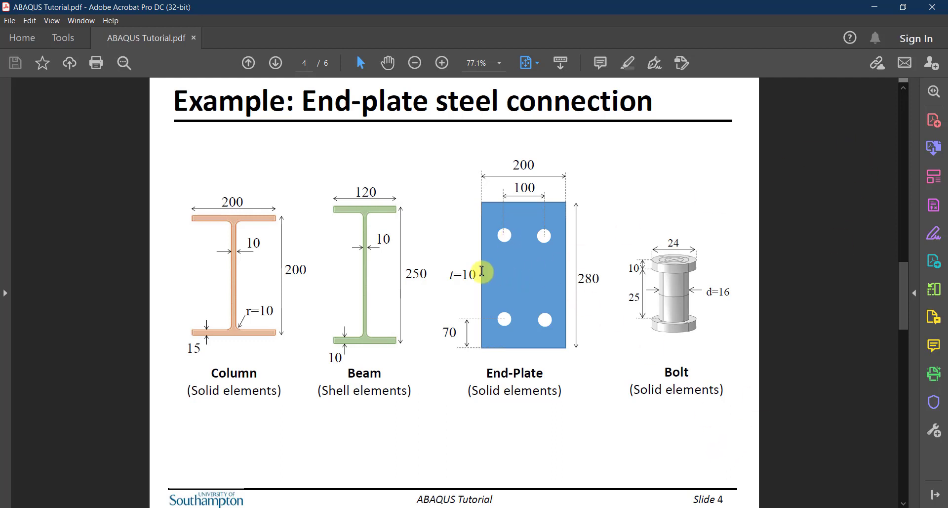
- Define a new part named End-Plate: 3D deformable solid extrusion, approximate size 280
{"action": "left_click", "coordinate": [873, 7]}
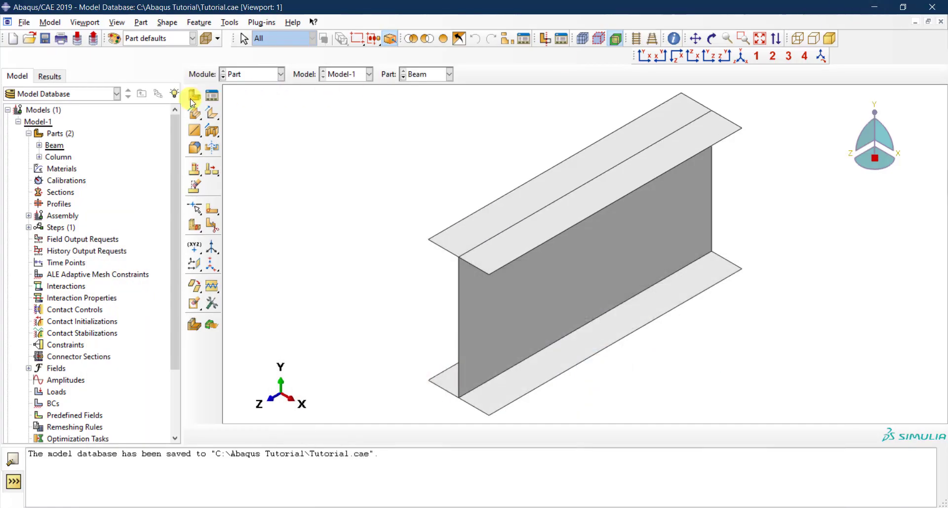
{"action": "left_click", "coordinate": [194, 94]}
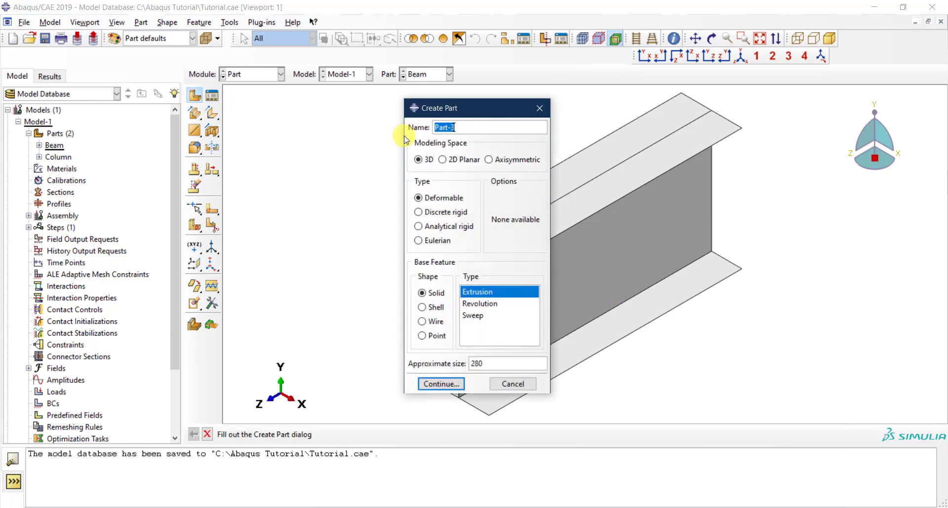
{"action": "type", "text": "Plate"}
{"action": "key", "text": "Left"}
{"action": "key", "text": "Left"}
{"action": "key", "text": "Left"}
{"action": "key", "text": "Left"}
{"action": "key", "text": "Left"}
{"action": "type", "text": "End-"}
{"action": "left_click", "coordinate": [428, 159]}
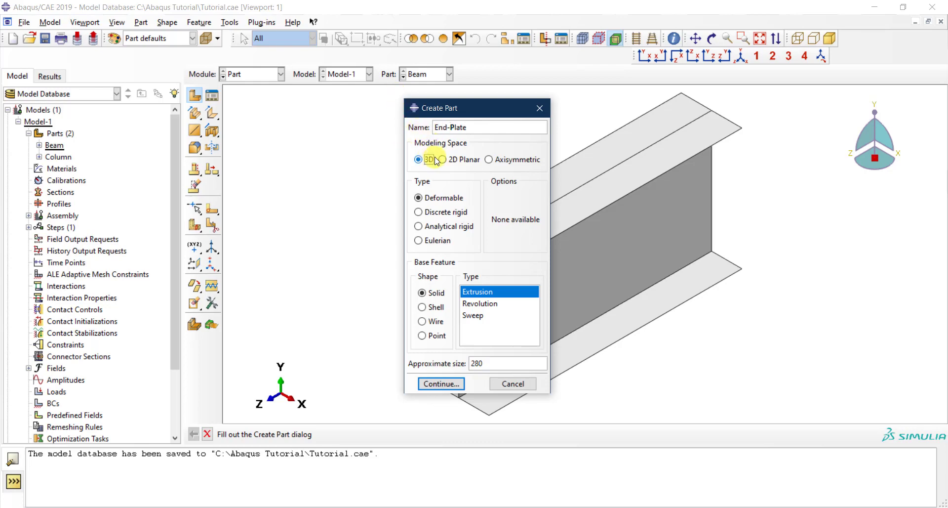
{"action": "left_click", "coordinate": [437, 198]}
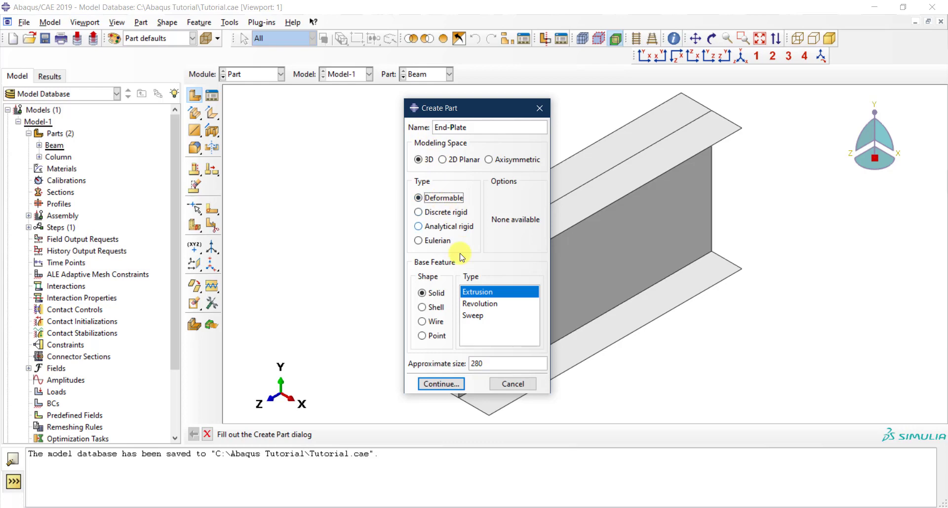
{"action": "left_click", "coordinate": [441, 295]}
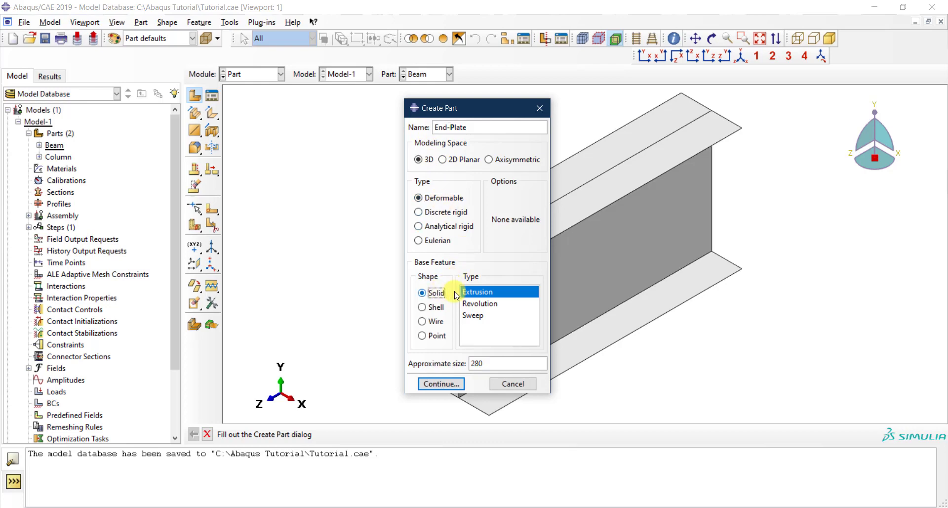
{"action": "left_click", "coordinate": [482, 294]}
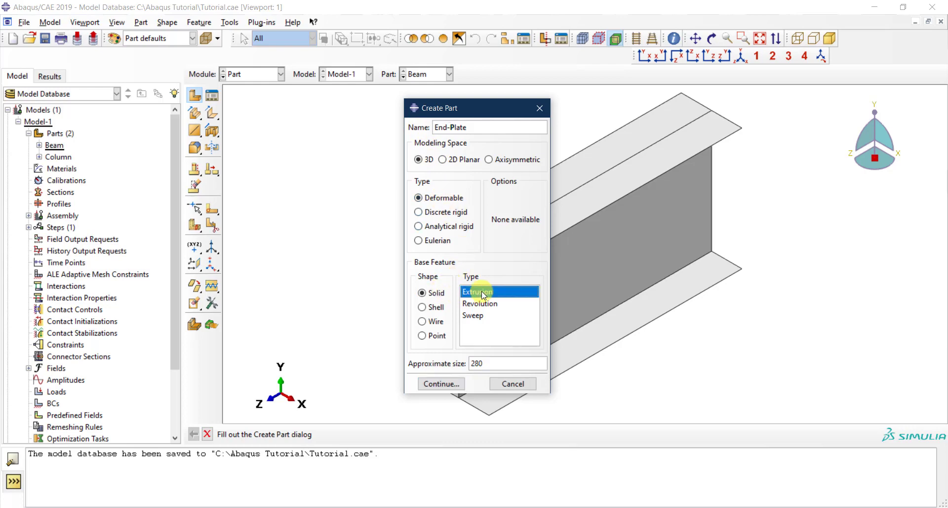
{"action": "double_click", "coordinate": [490, 366]}
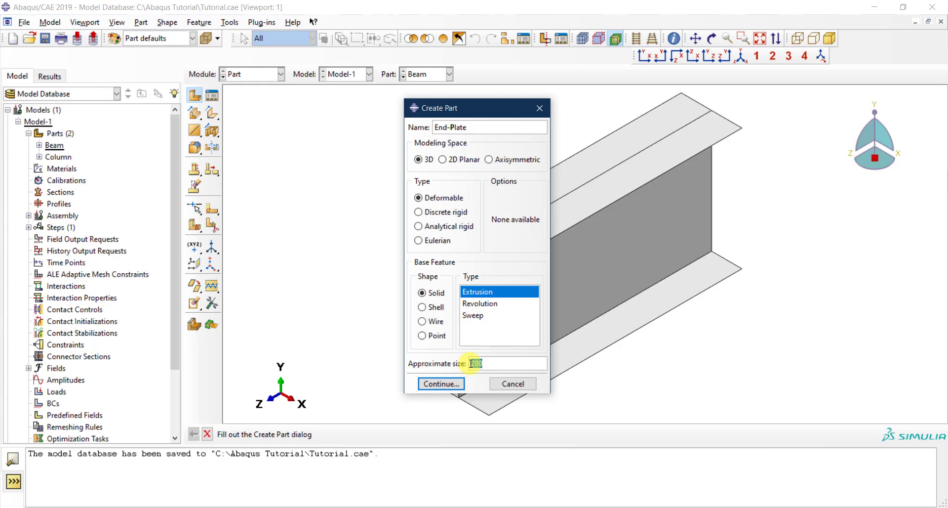
- In the new sketch, draw the plate rectangle from corner -100,-100 to corner 100,140
{"action": "left_click", "coordinate": [441, 384]}
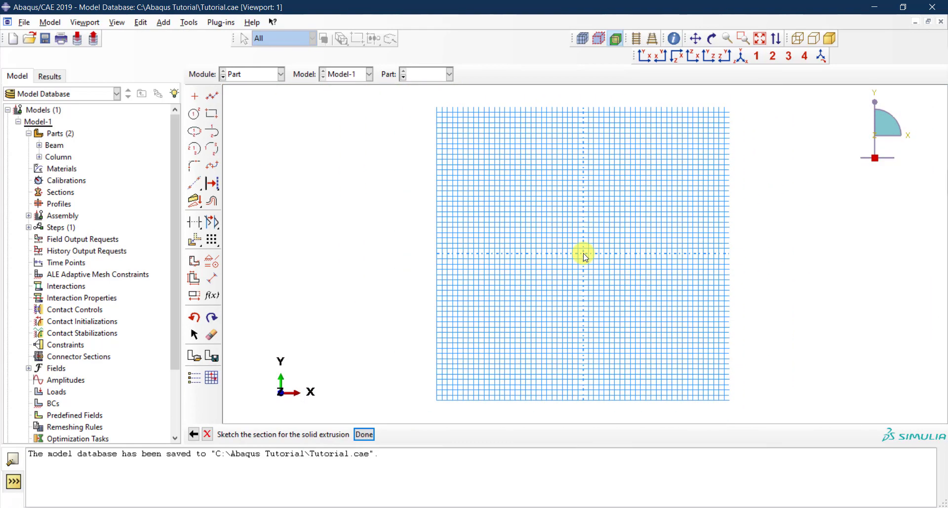
{"action": "scroll", "coordinate": [585, 256], "scroll_direction": "up", "scroll_amount": 1}
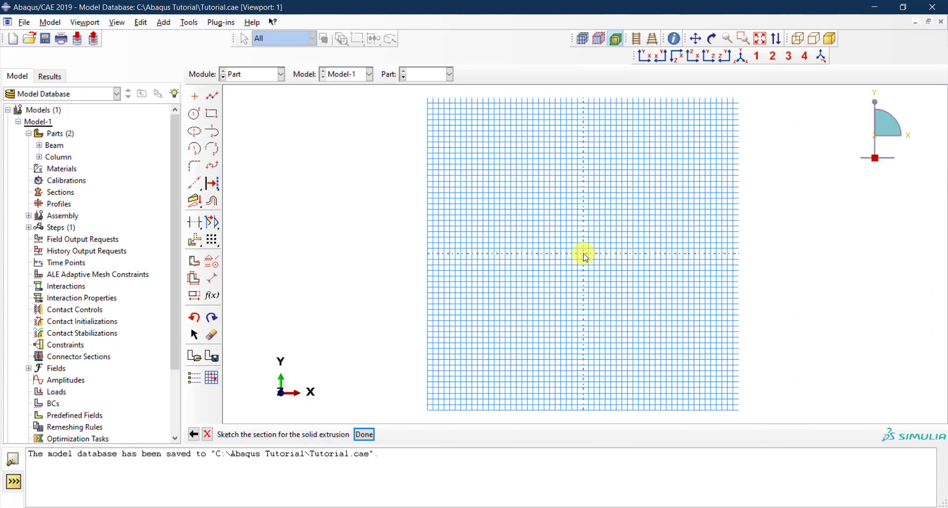
{"action": "left_click", "coordinate": [211, 117]}
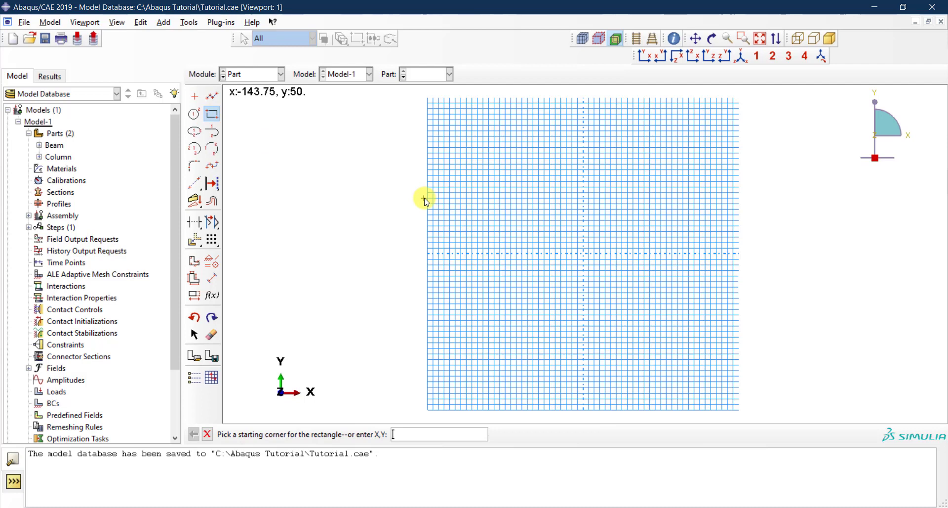
{"action": "left_click", "coordinate": [418, 433]}
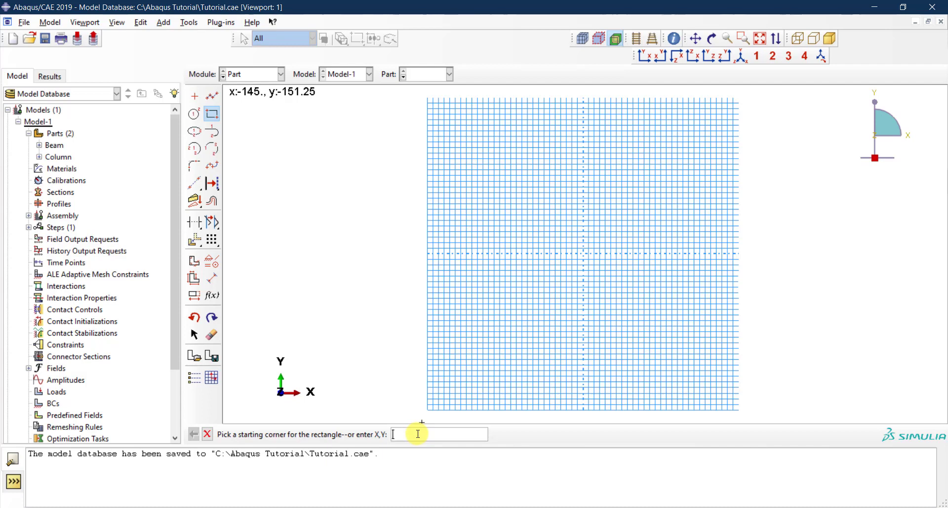
{"action": "type", "text": "-100,-100"}
{"action": "key", "text": "Return"}
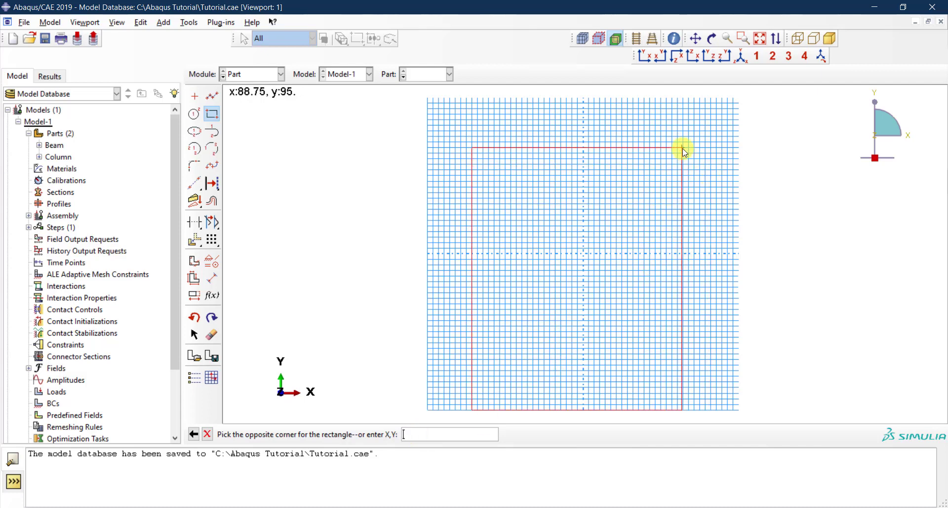
{"action": "type", "text": "100,140"}
{"action": "key", "text": "Return"}
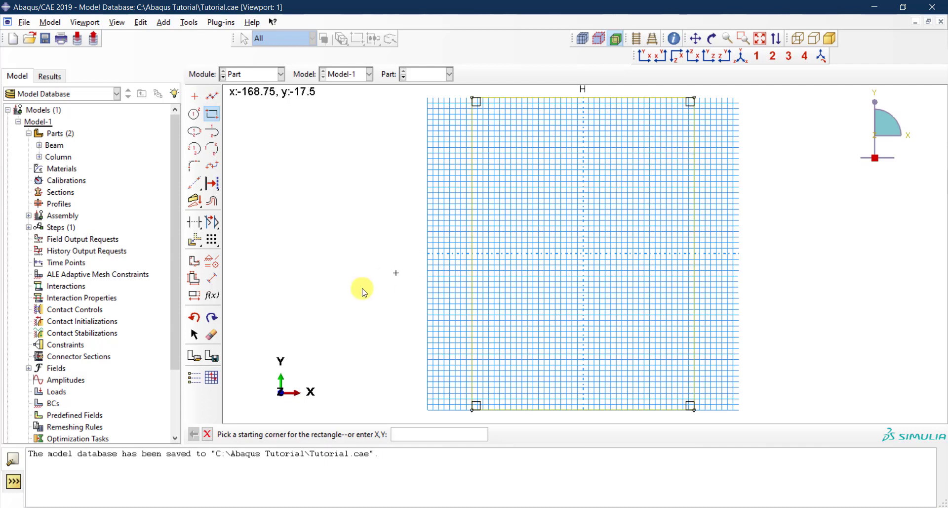
- End the rectangle tool so only the -100,-100 to 100,140 outline remains
{"action": "left_click", "coordinate": [207, 434]}
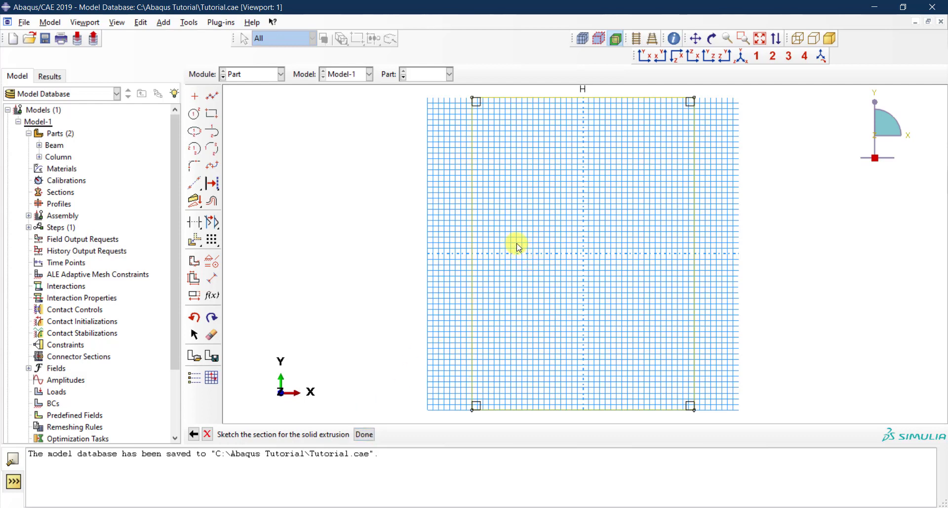
- Choose the centre-and-perimeter circle tool, then view the slide's bolt-hole layout (100 apart, 70 up)
{"action": "left_click", "coordinate": [194, 116]}
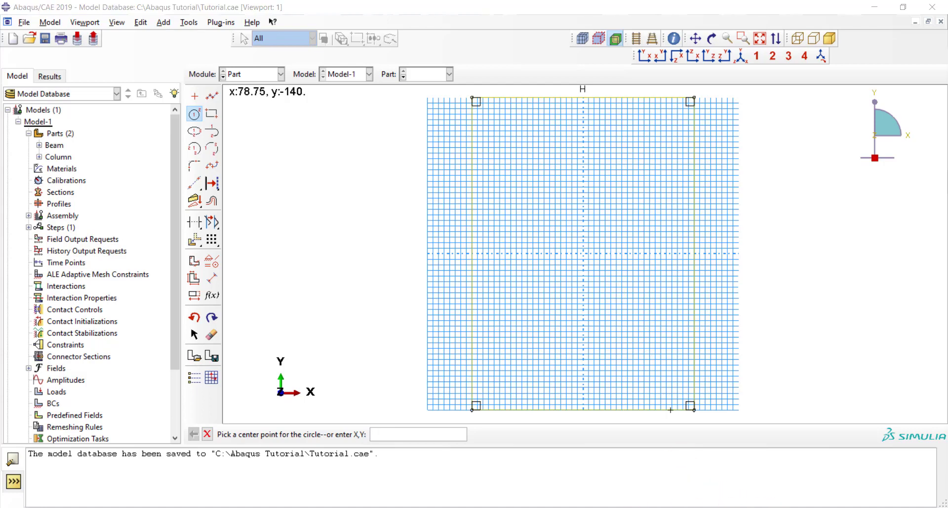
{"action": "left_click", "coordinate": [645, 507]}
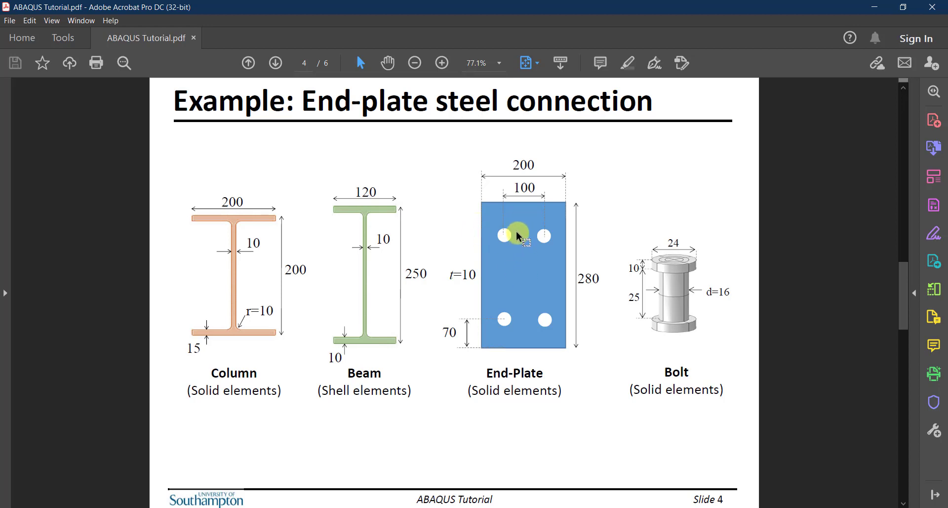
- Minimize Acrobat to return to the Abaqus End-Plate sketch awaiting a circle centre
{"action": "left_click", "coordinate": [874, 7]}
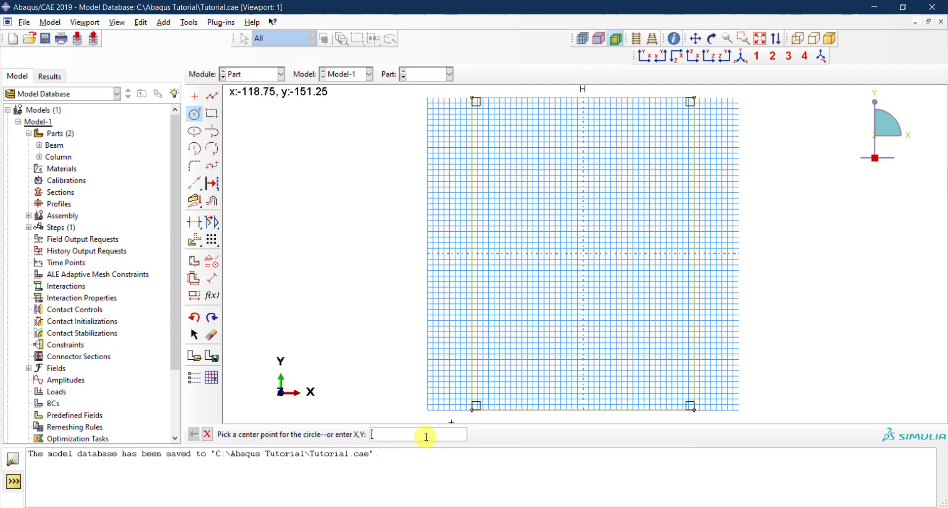
- Draw a bolt-hole circle centred at -50,70 in the plate's upper-left area
{"action": "type", "text": "-50,70"}
{"action": "key", "text": "Return"}
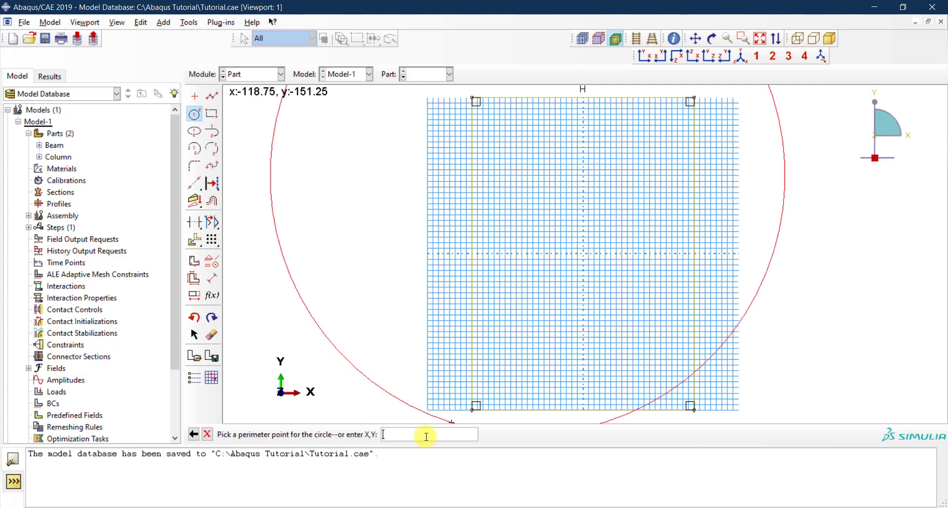
{"action": "left_click", "coordinate": [546, 176]}
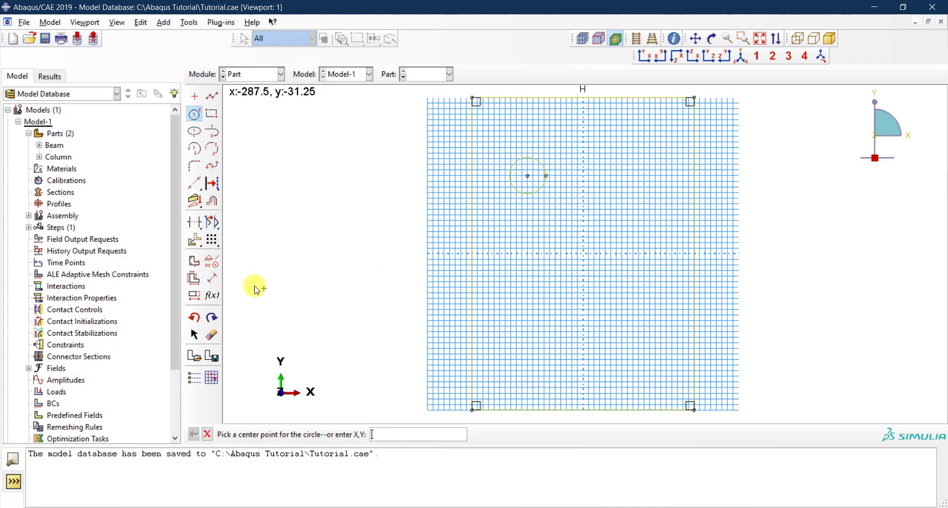
- Dimension the bolt-hole circle, changing its radius from 16.25 to 9
{"action": "left_click", "coordinate": [213, 282]}
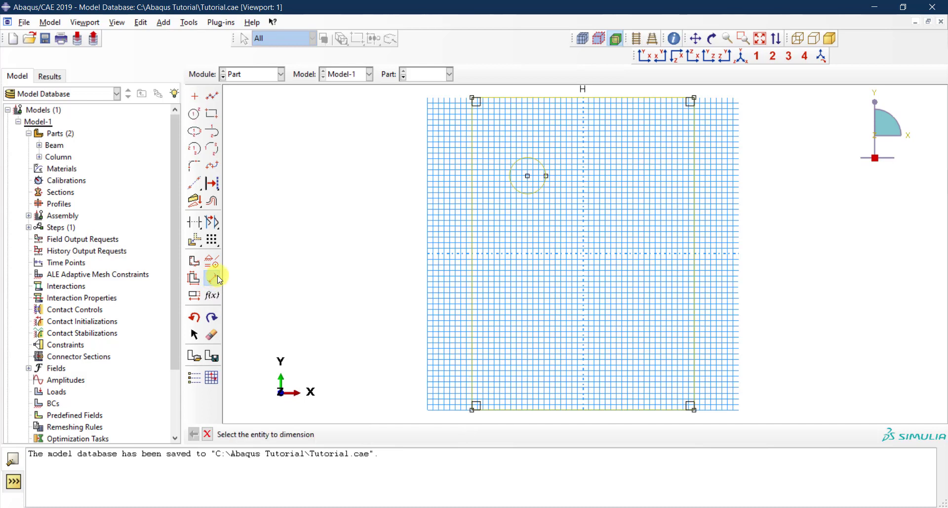
{"action": "left_click", "coordinate": [542, 164]}
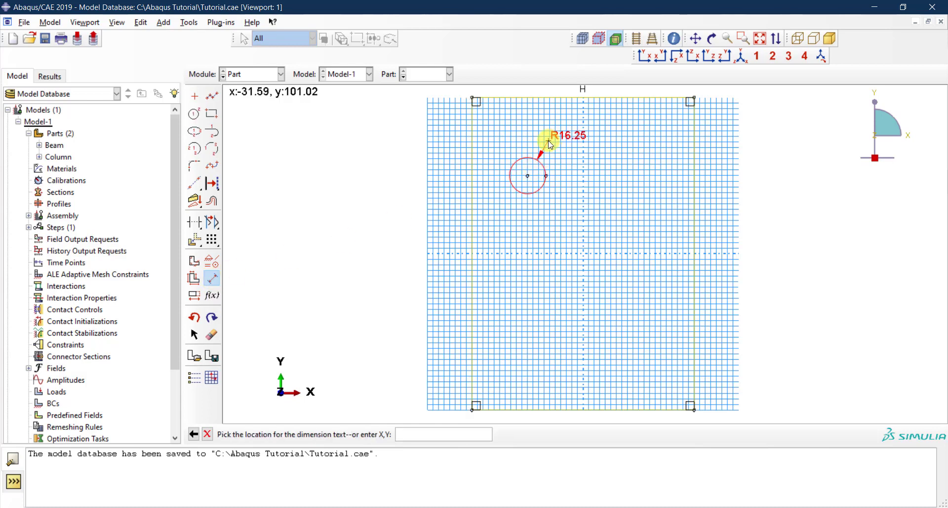
{"action": "left_click", "coordinate": [550, 144]}
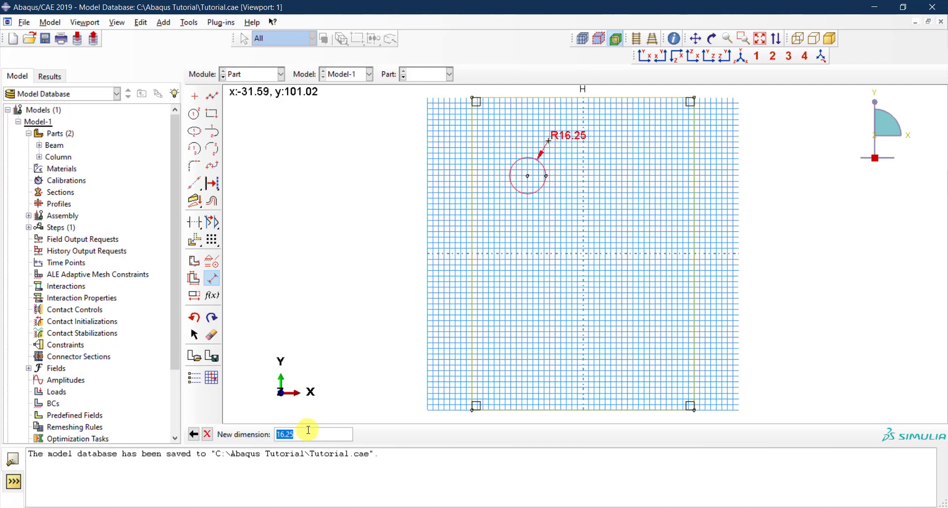
{"action": "type", "text": "18"}
{"action": "key", "text": "BackSpace"}
{"action": "key", "text": "BackSpace"}
{"action": "type", "text": "9"}
{"action": "key", "text": "Return"}
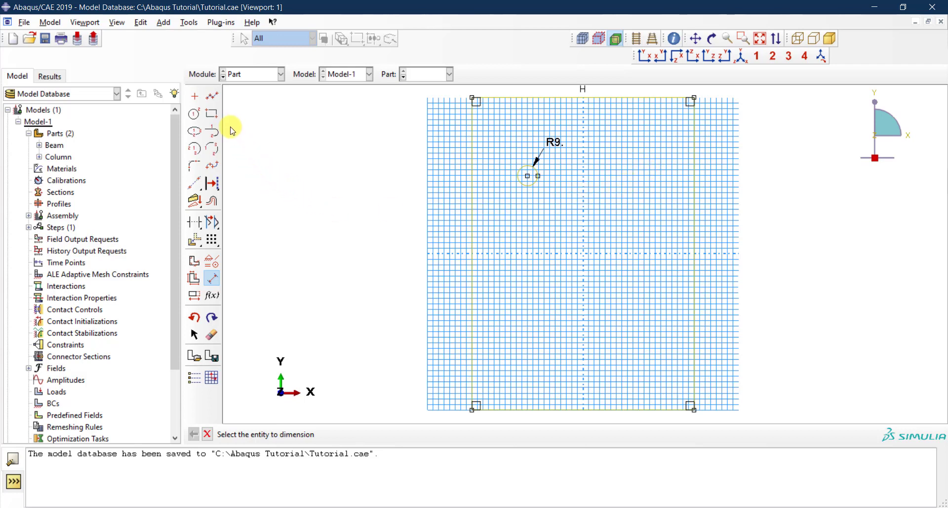
- Linear-pattern the circle along the top edge as direction 1: 2 copies, spacing 100
{"action": "left_click", "coordinate": [216, 245]}
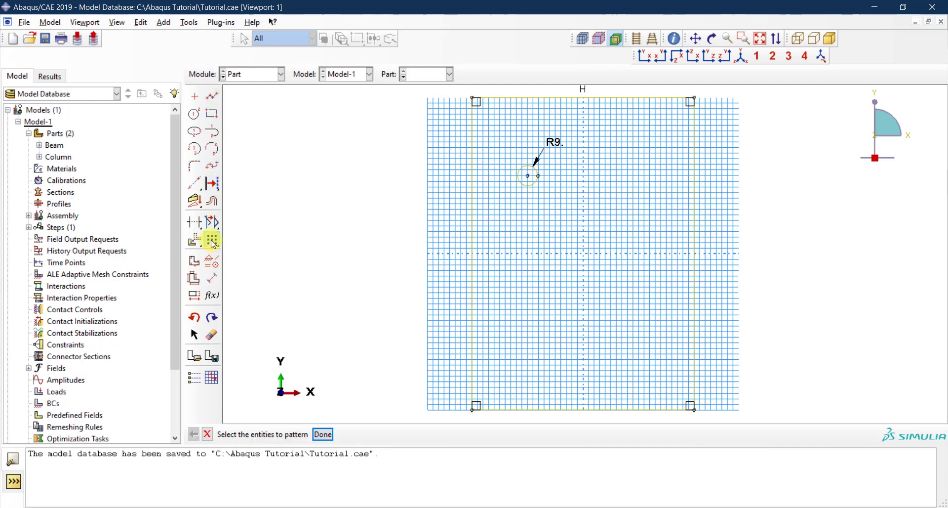
{"action": "left_click", "coordinate": [537, 185]}
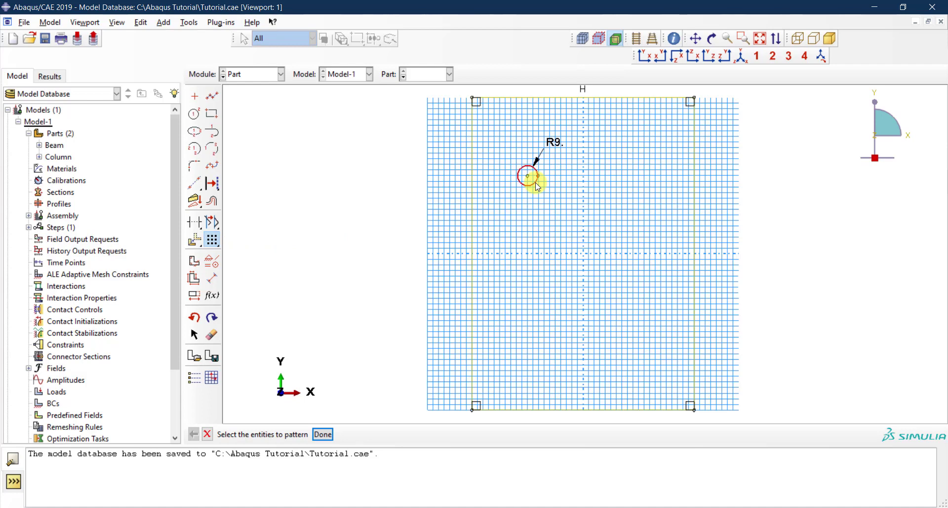
{"action": "left_click", "coordinate": [323, 434]}
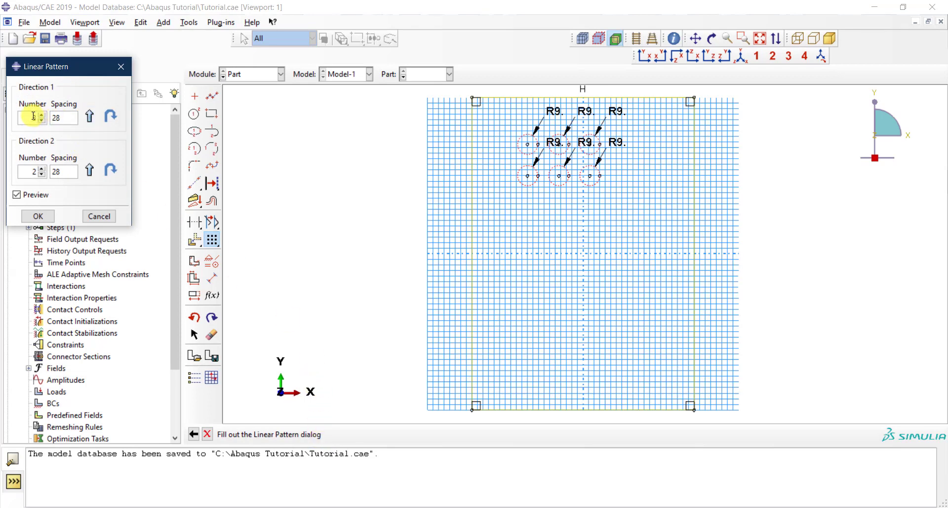
{"action": "double_click", "coordinate": [62, 117]}
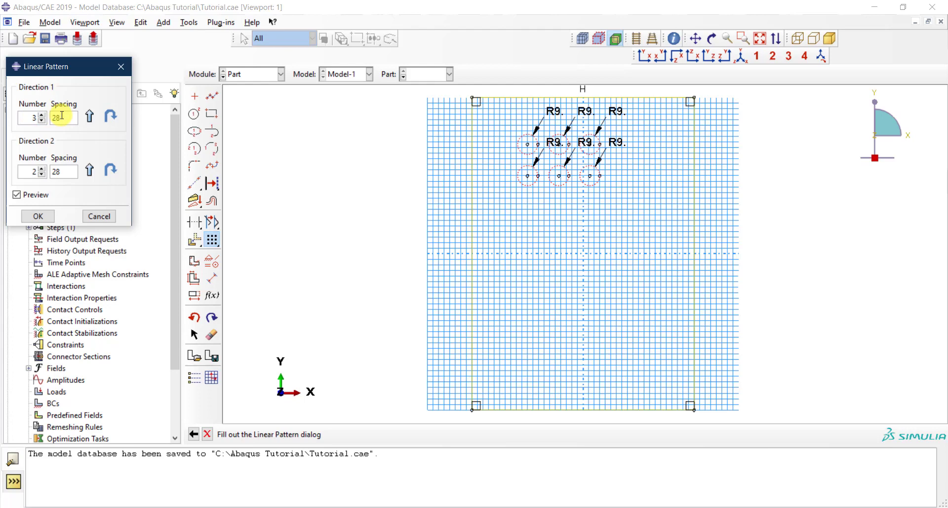
{"action": "left_click", "coordinate": [90, 117]}
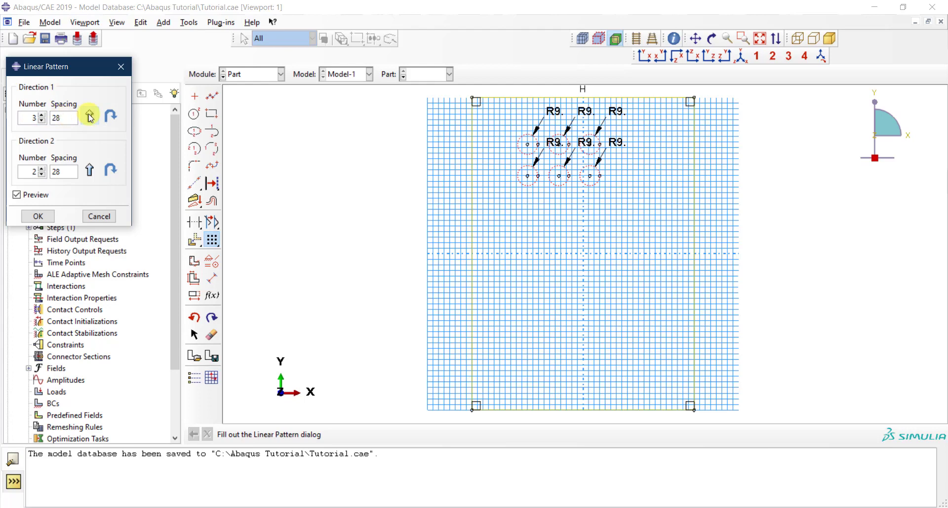
{"action": "left_click", "coordinate": [554, 98]}
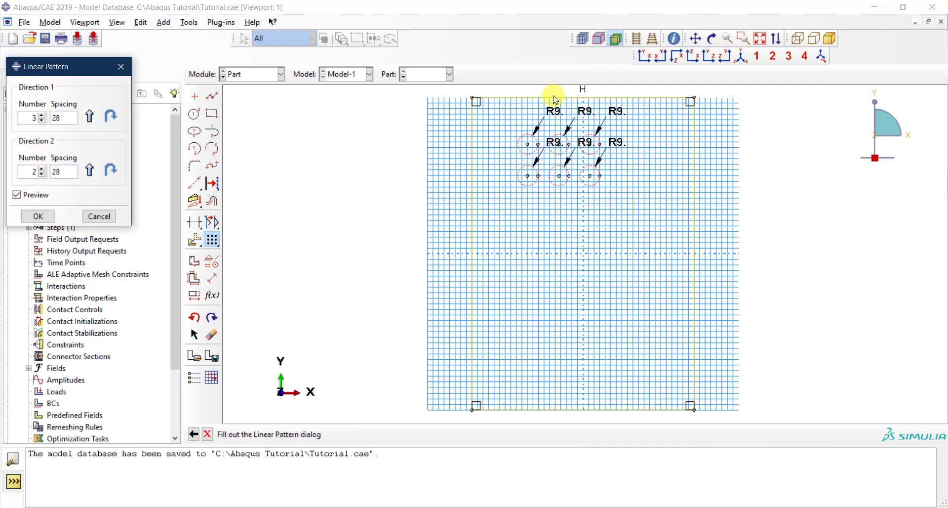
{"action": "double_click", "coordinate": [34, 120]}
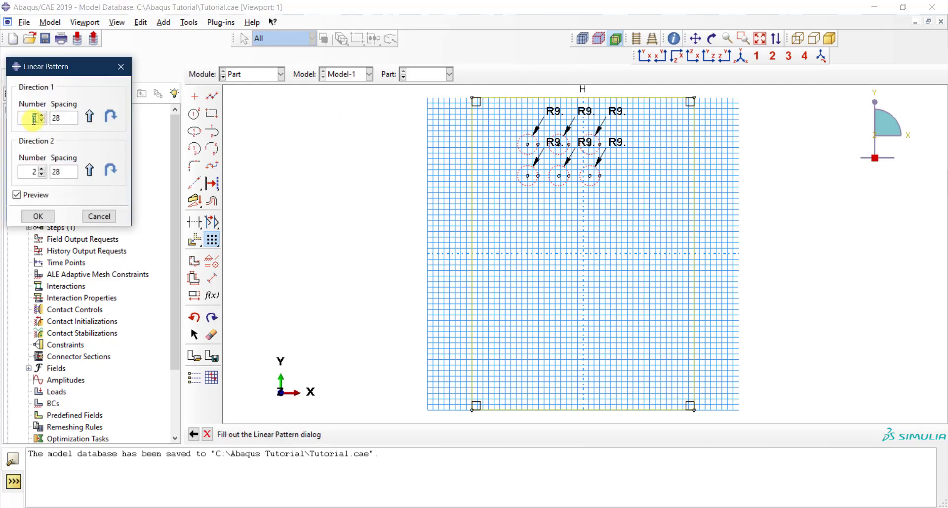
{"action": "type", "text": "2"}
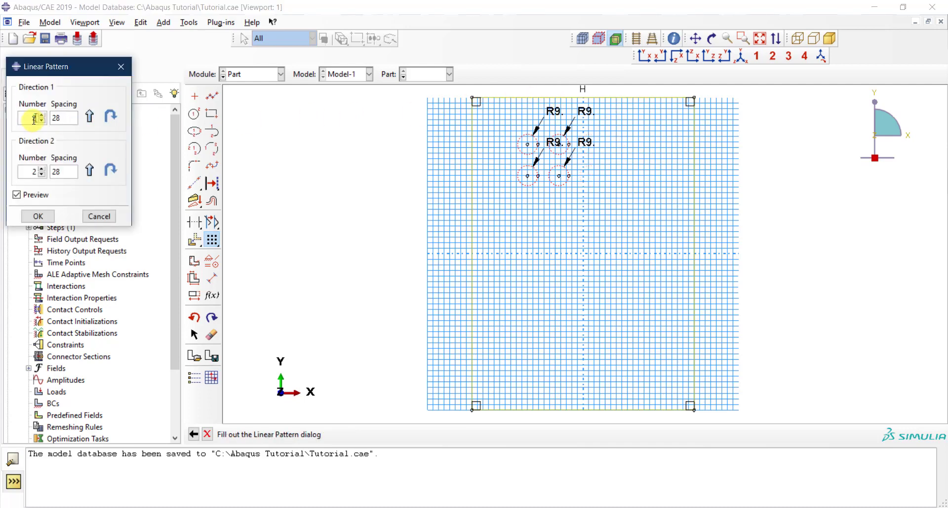
{"action": "double_click", "coordinate": [65, 118]}
{"action": "type", "text": "1"}
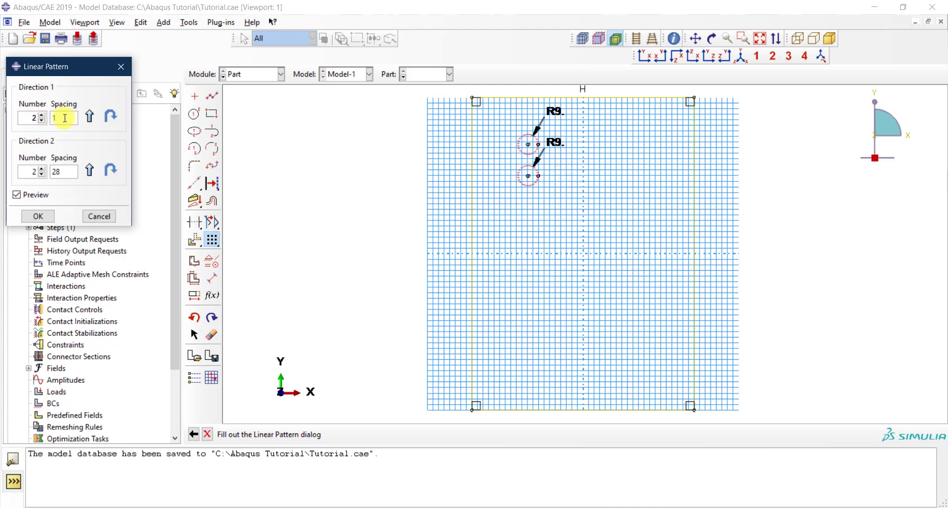
{"action": "type", "text": "00"}
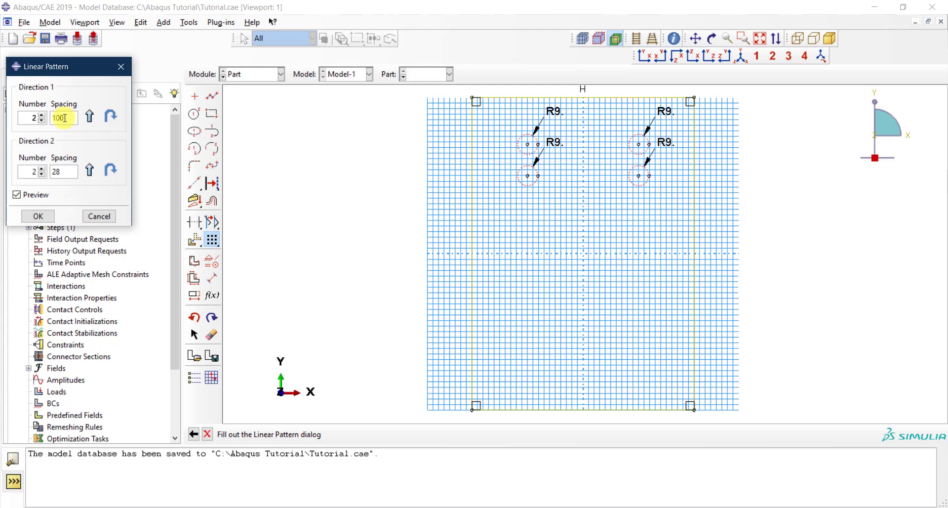
- Use the left edge as direction 2, spacing 140 flipped downward, and apply the pattern
{"action": "left_click", "coordinate": [87, 171]}
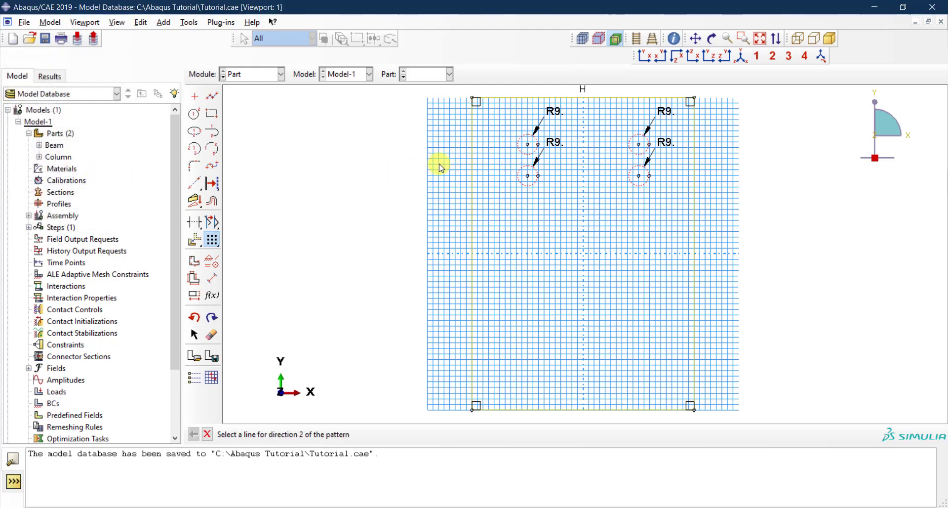
{"action": "left_click", "coordinate": [472, 166]}
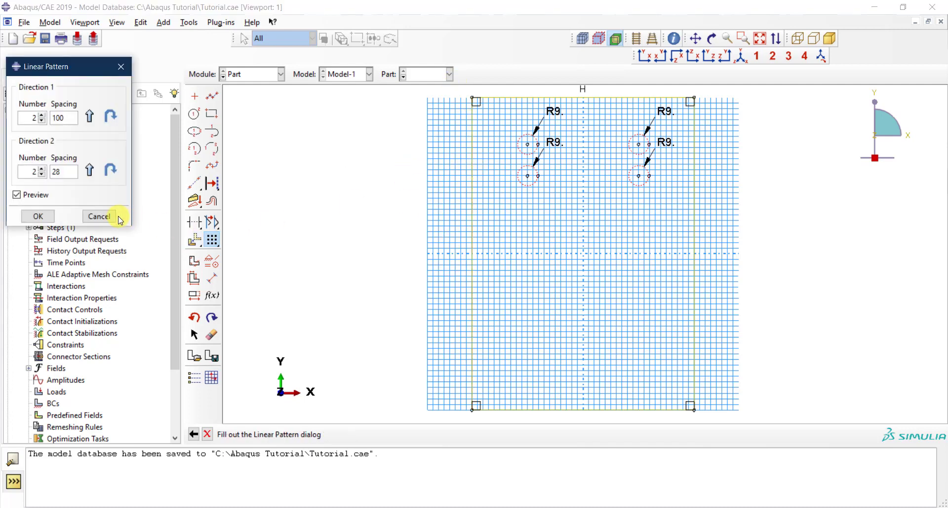
{"action": "double_click", "coordinate": [71, 171]}
{"action": "type", "text": "140"}
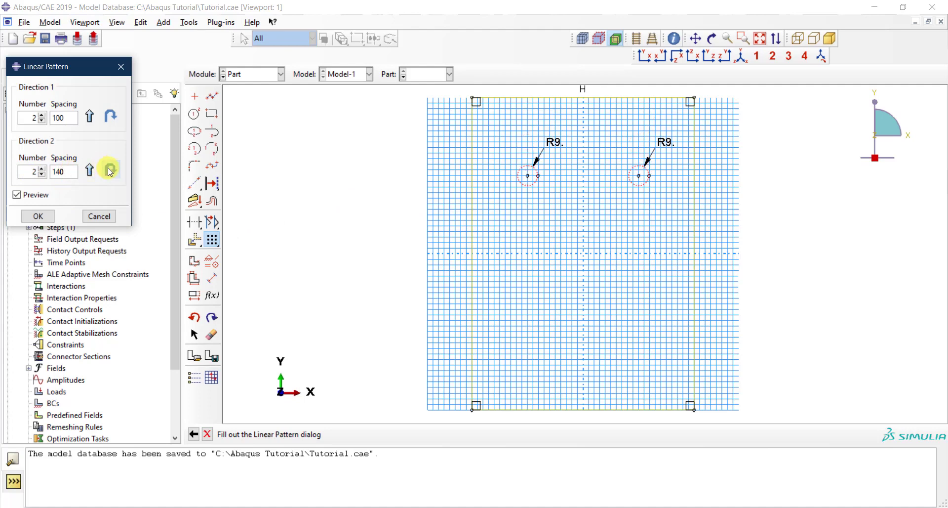
{"action": "scroll", "coordinate": [541, 226], "scroll_direction": "up", "scroll_amount": 1}
{"action": "scroll", "coordinate": [542, 225], "scroll_direction": "down", "scroll_amount": 2}
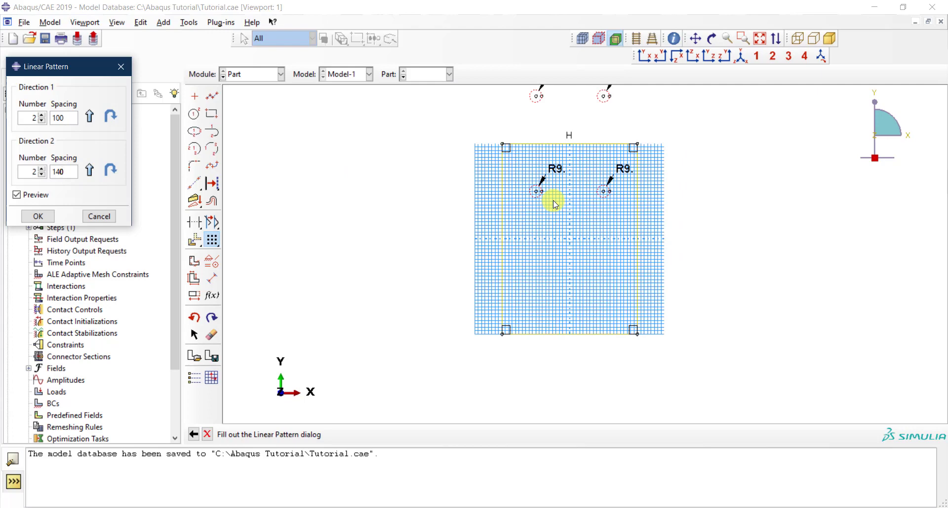
{"action": "left_click", "coordinate": [119, 171]}
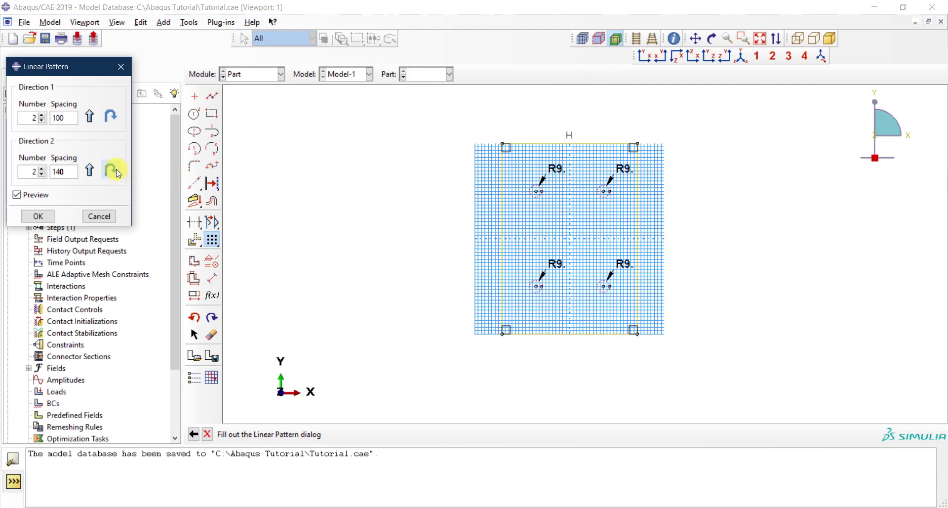
{"action": "scroll", "coordinate": [716, 151], "scroll_direction": "up", "scroll_amount": 1}
{"action": "scroll", "coordinate": [715, 151], "scroll_direction": "up", "scroll_amount": 2}
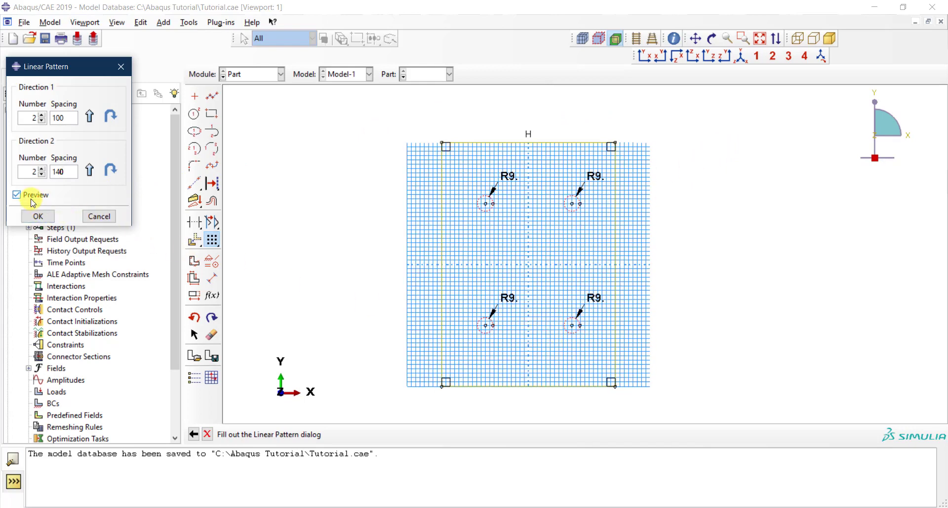
{"action": "left_click", "coordinate": [37, 217]}
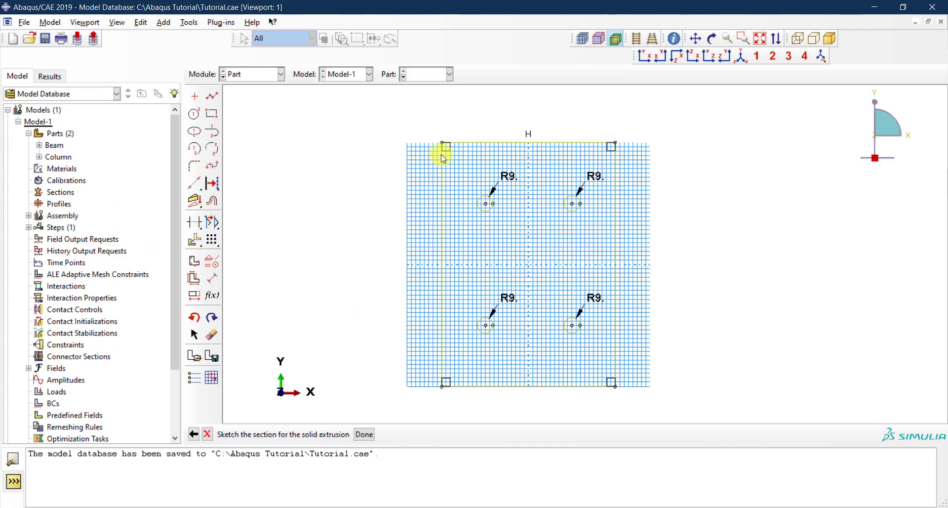
- Finish the sketch and extrude the End-Plate to a depth of 10
{"action": "left_click", "coordinate": [365, 435]}
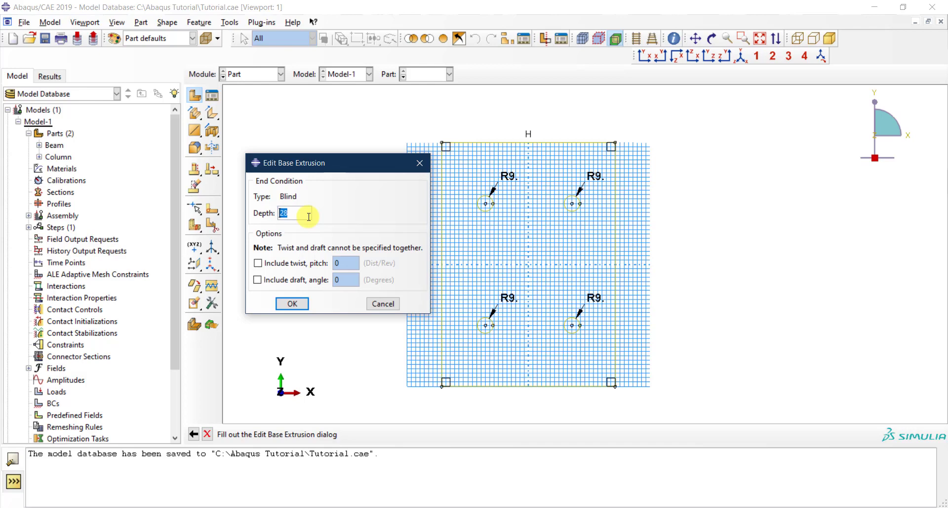
{"action": "type", "text": "10"}
{"action": "key", "text": "Return"}
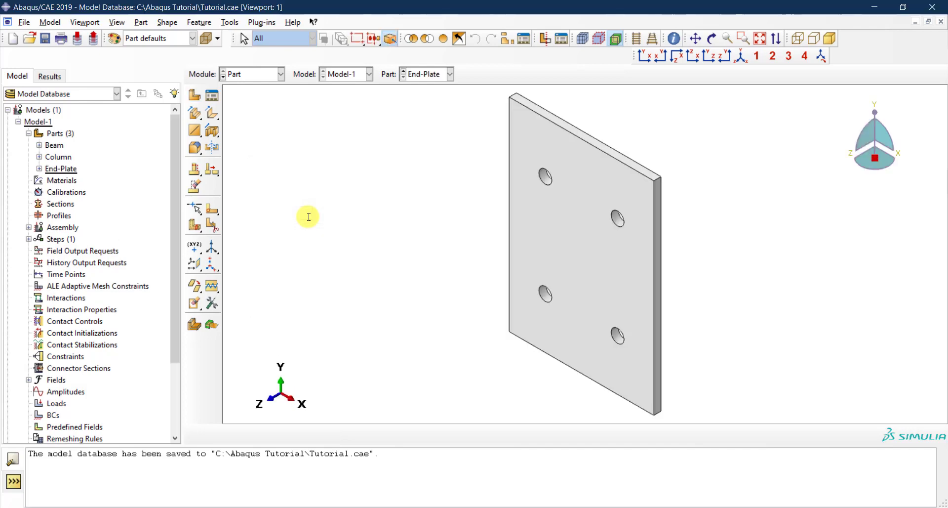
- Start an extruded cut sketched on the plate's front face, with the right edge as vertical reference
{"action": "left_click", "coordinate": [212, 132]}
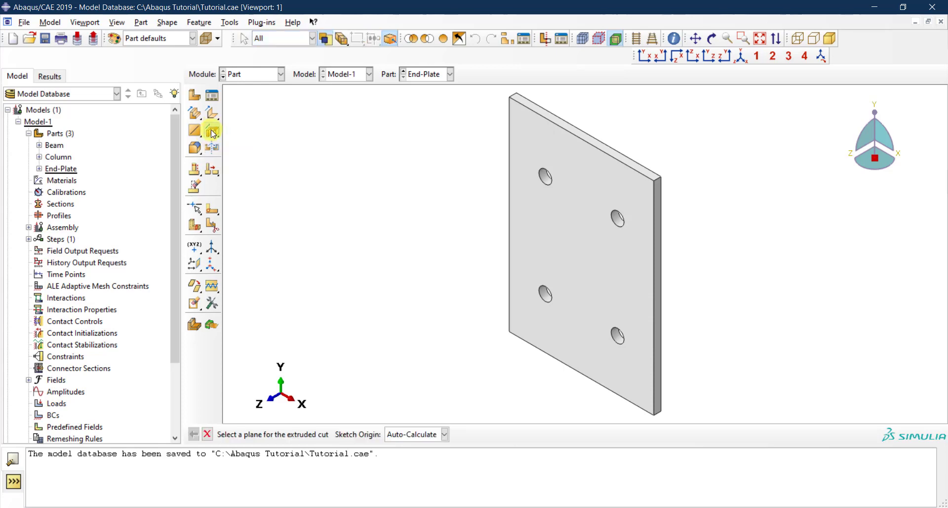
{"action": "left_click", "coordinate": [586, 241]}
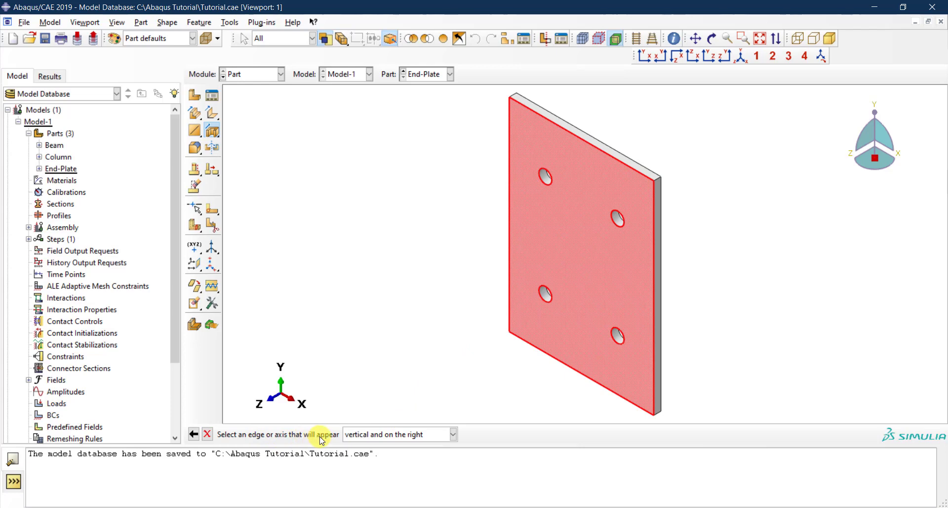
{"action": "left_click", "coordinate": [655, 282]}
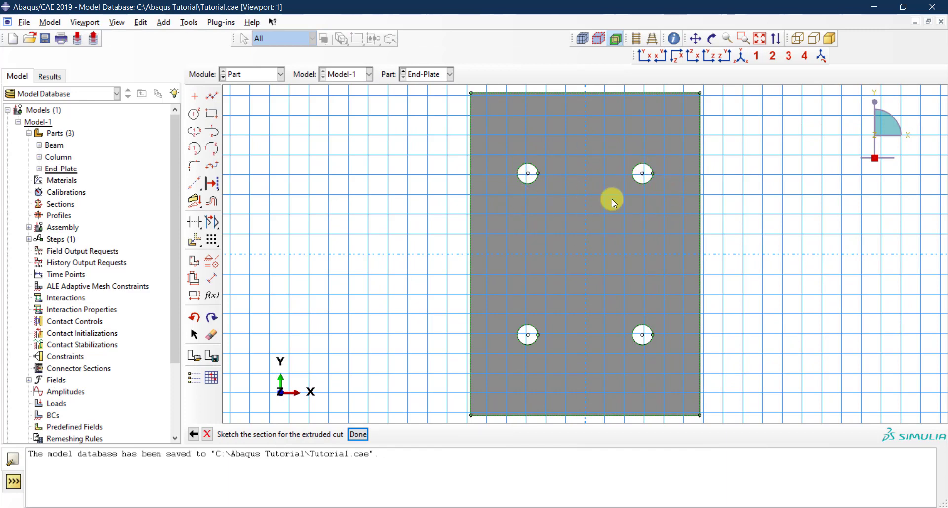
- Draw a trial circle at the plate centre, then cancel and discard the extruded-cut sketch
{"action": "left_click", "coordinate": [194, 114]}
{"action": "left_click", "coordinate": [585, 253]}
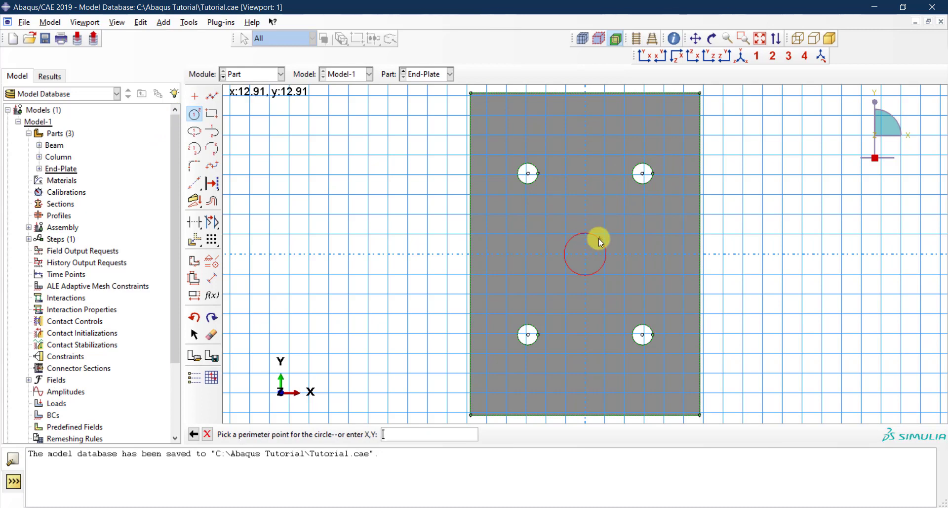
{"action": "left_click", "coordinate": [599, 238]}
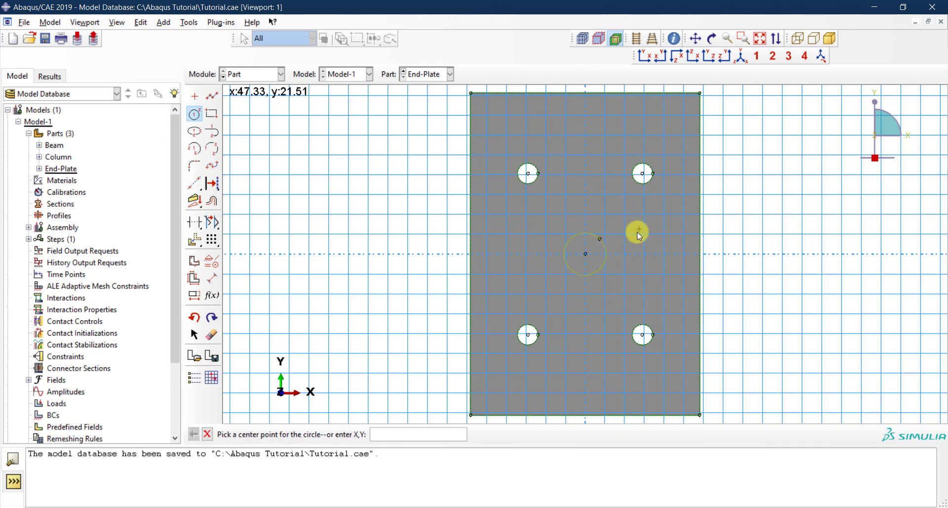
{"action": "middle_click", "coordinate": [564, 273]}
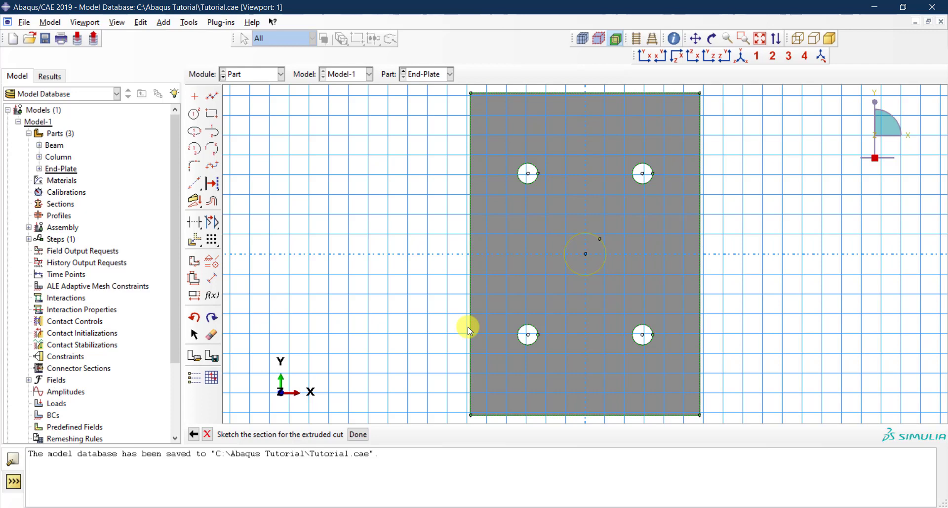
{"action": "left_click", "coordinate": [207, 434]}
{"action": "left_click", "coordinate": [430, 284]}
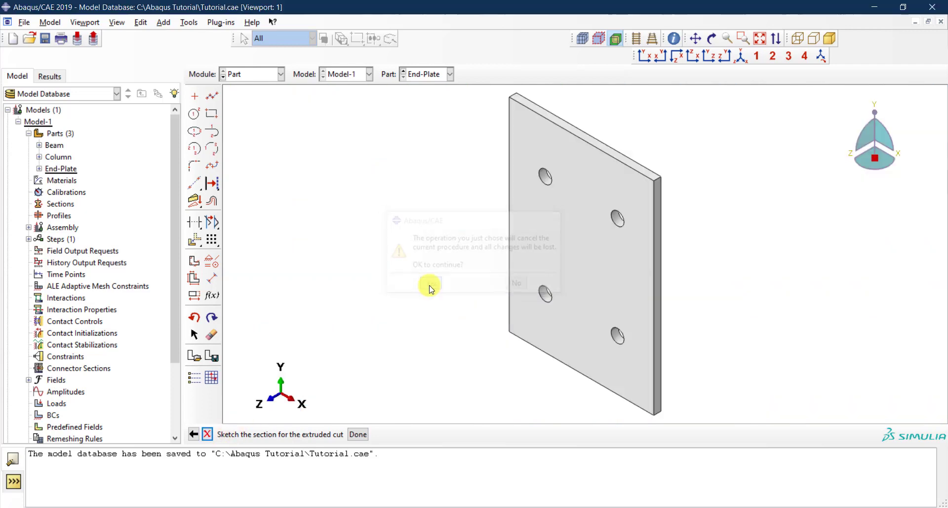